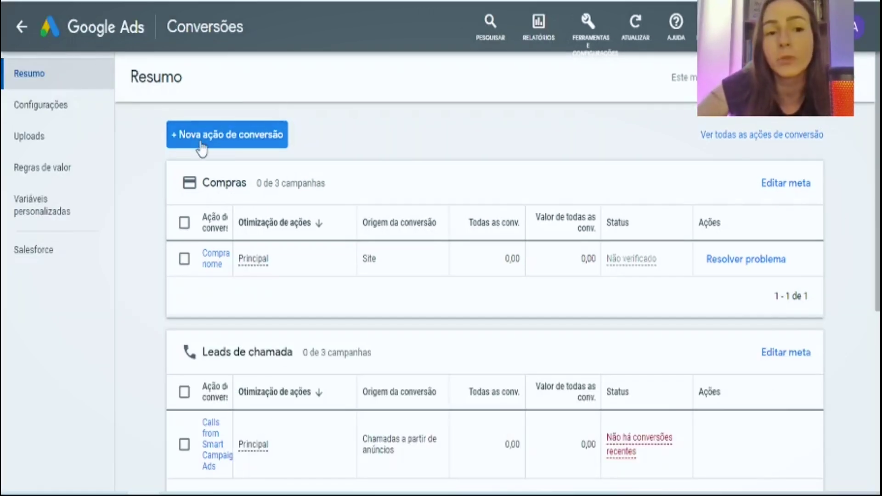
Start a new website conversion action and set its goal category to Compra.
left_click(231, 142)
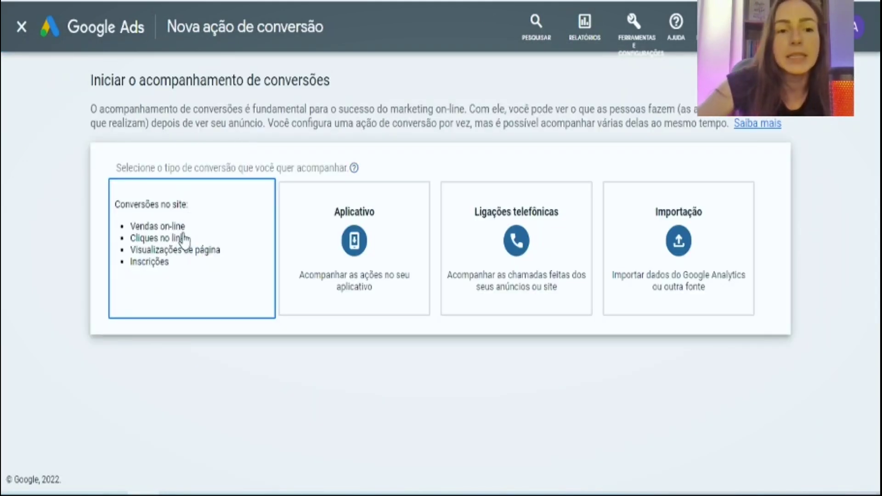
left_click(186, 238)
left_click(315, 269)
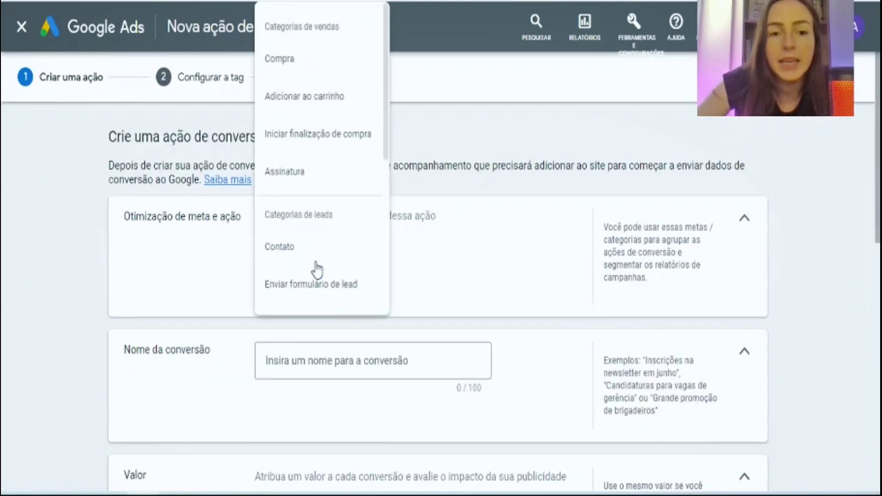
left_click(297, 59)
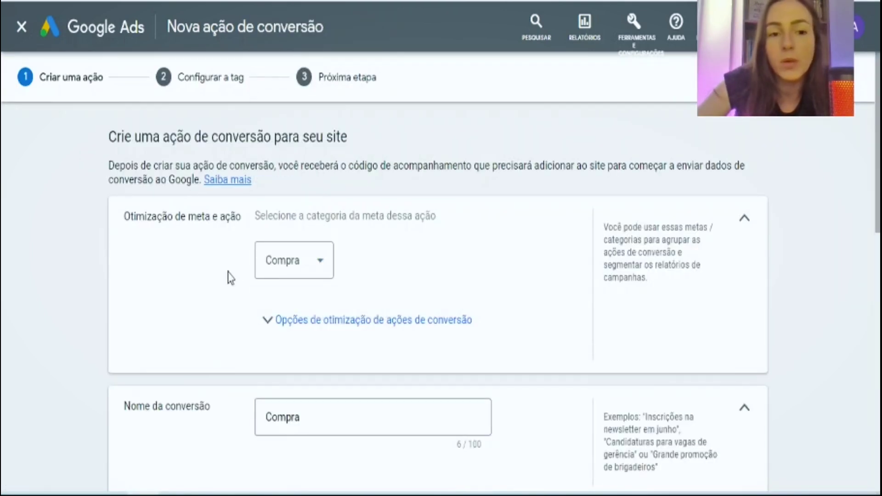
Name the conversion "Compra hialuroni".
scroll(340, 276, "down", 3)
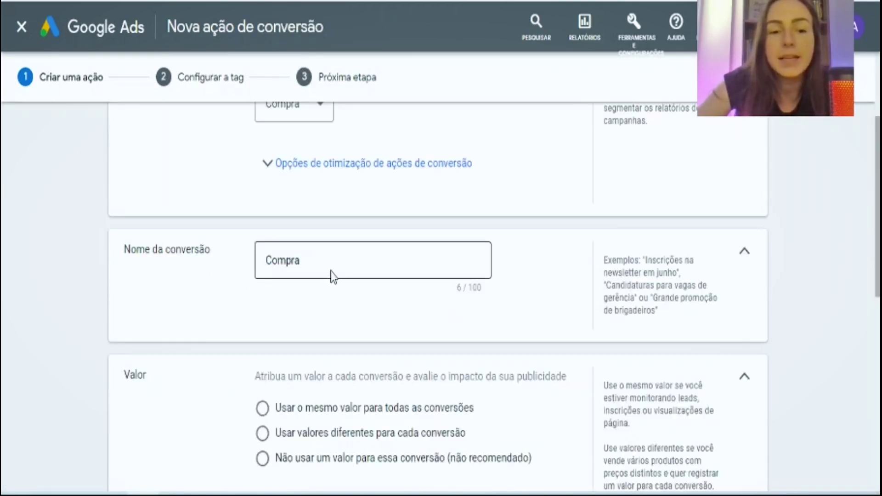
left_click(333, 263)
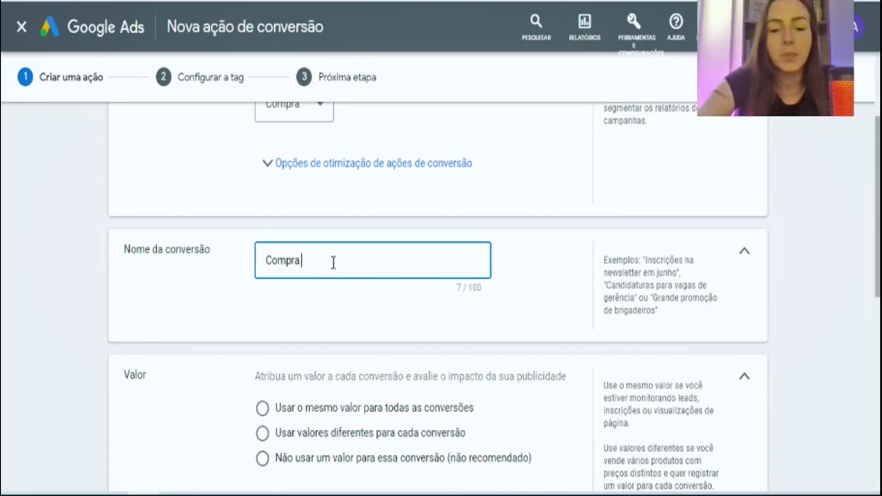
type("hialuro")
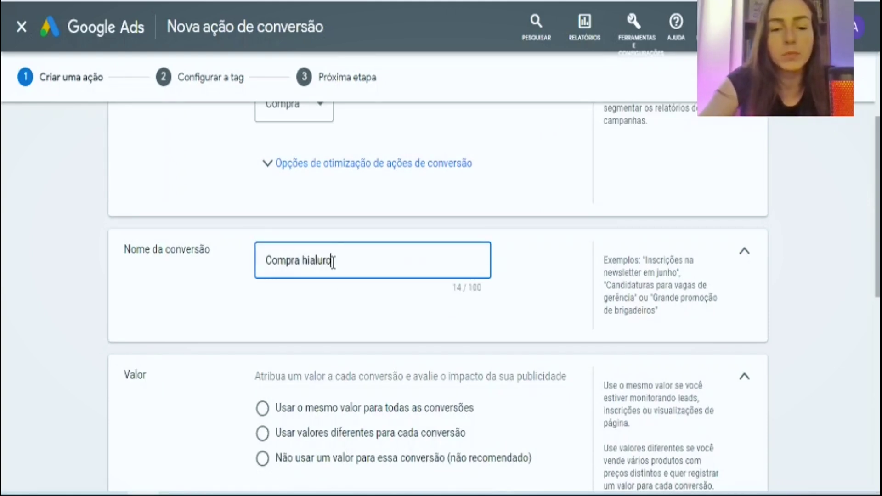
type("ni")
Use different values for each conversion and set the default value to 0 in Brazilian reais.
scroll(333, 262, "down", 3)
left_click(263, 275)
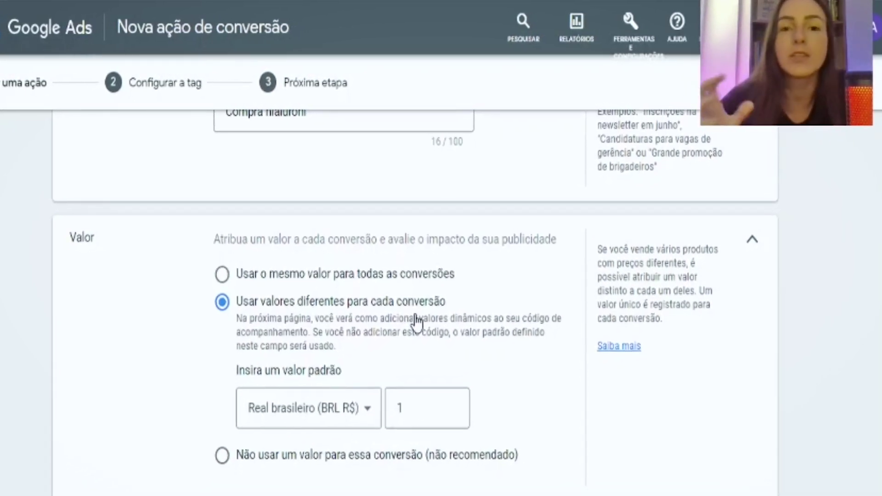
left_click(410, 419)
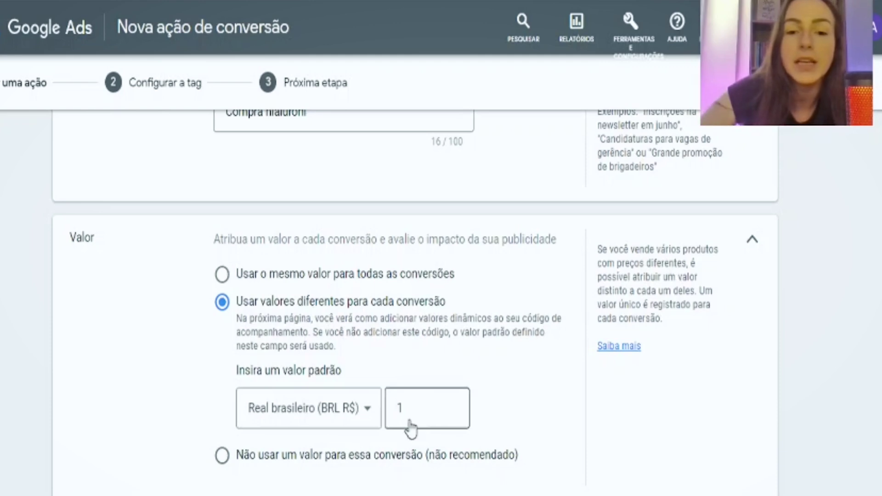
key("BackSpace")
type("0")
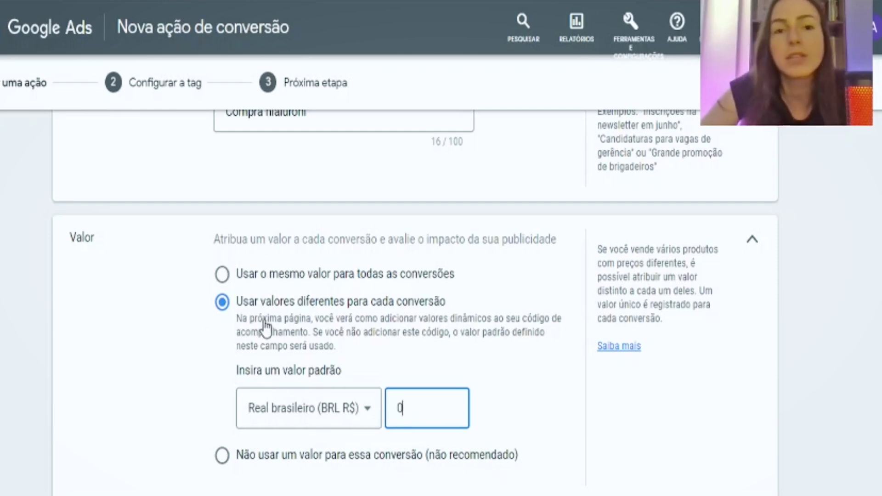
Set the conversion count to Uma, then create the action and continue to the tag setup.
scroll(296, 314, "down", 2)
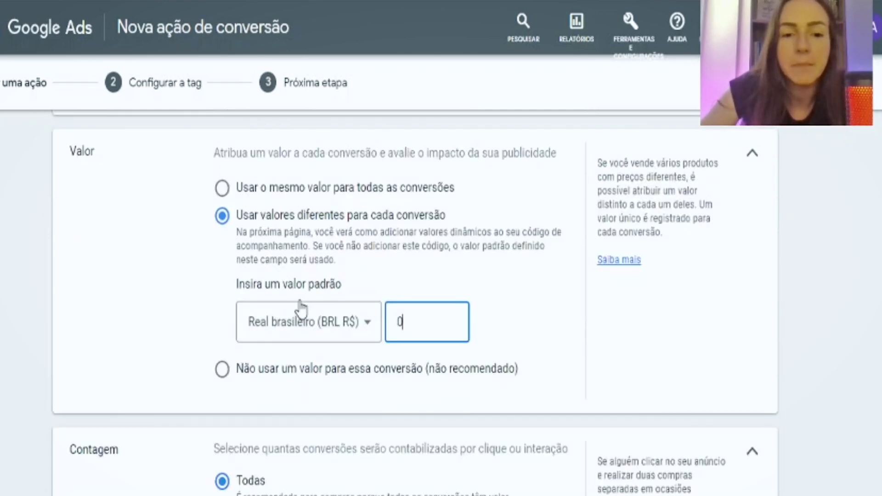
scroll(300, 309, "down", 4)
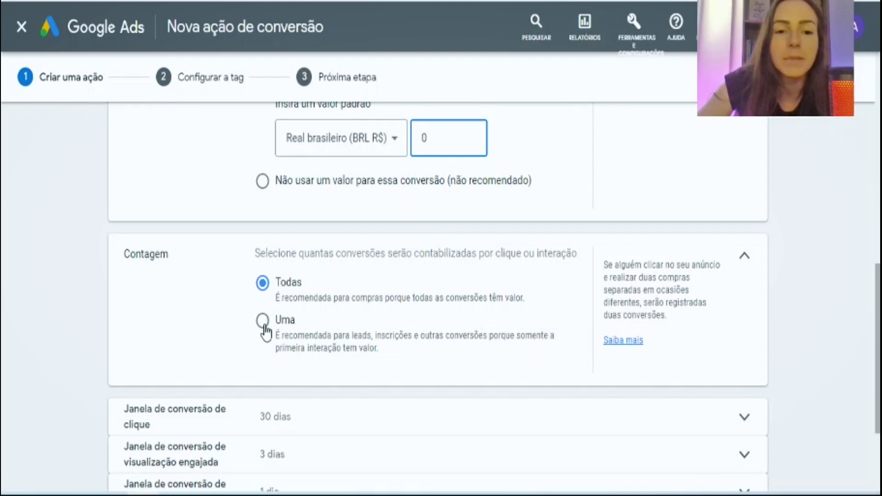
left_click(265, 325)
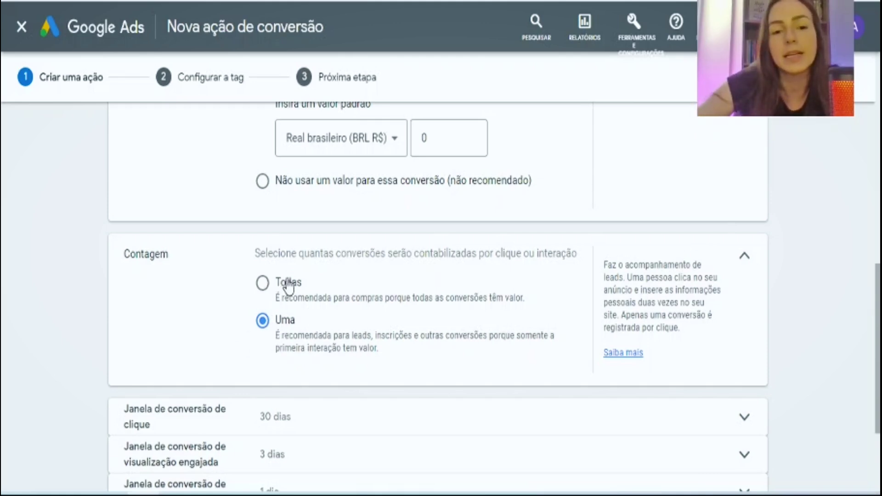
scroll(283, 327, "down", 3)
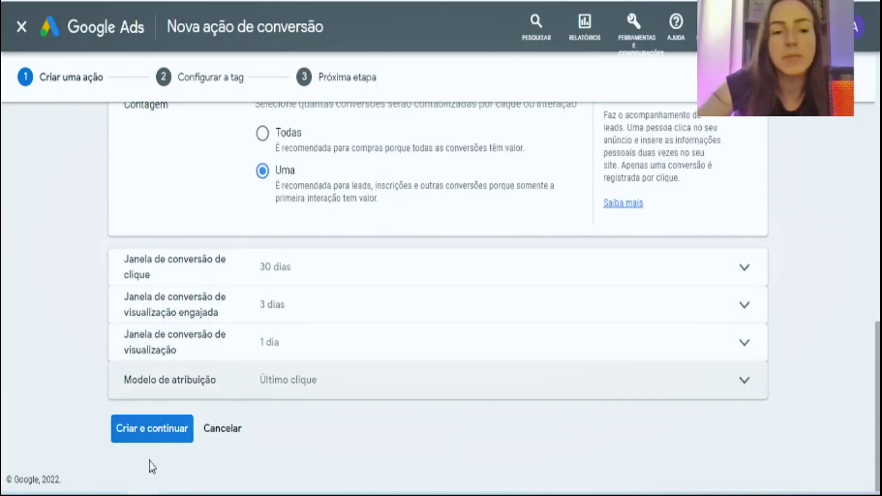
left_click(134, 440)
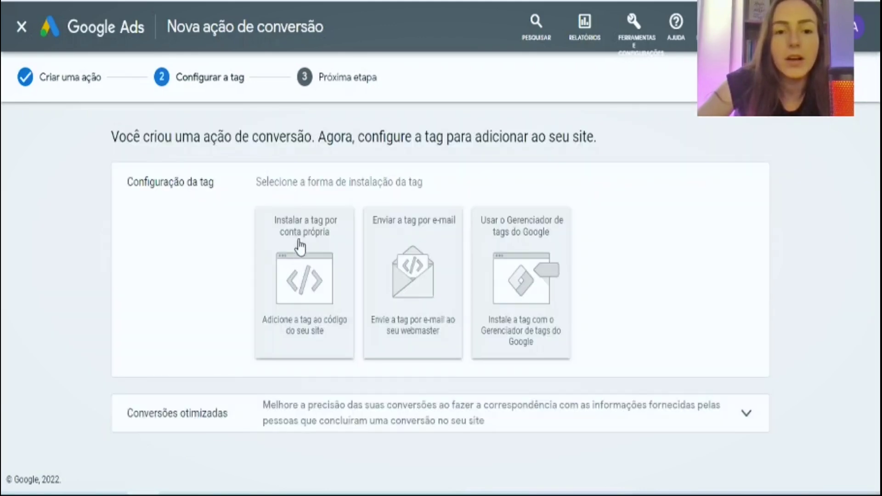
Choose to install the tag yourself and copy the full event snippet for page load.
left_click(313, 254)
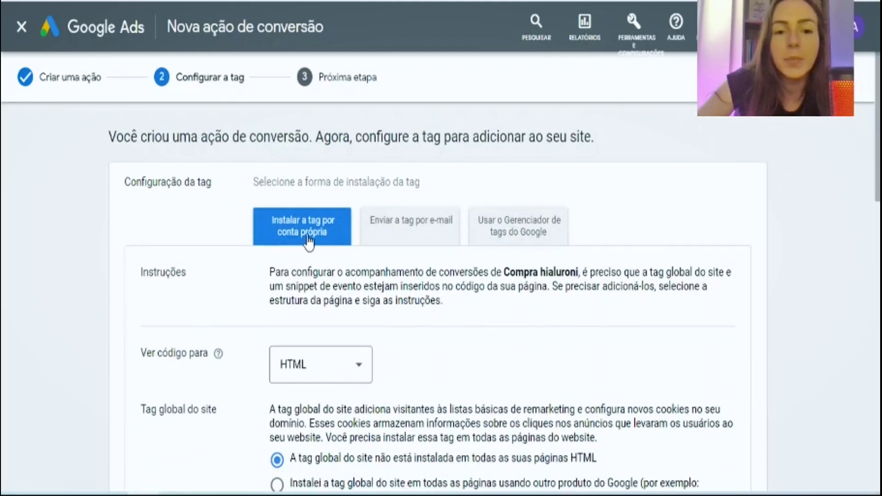
scroll(309, 262, "down", 10)
scroll(367, 213, "up", 3)
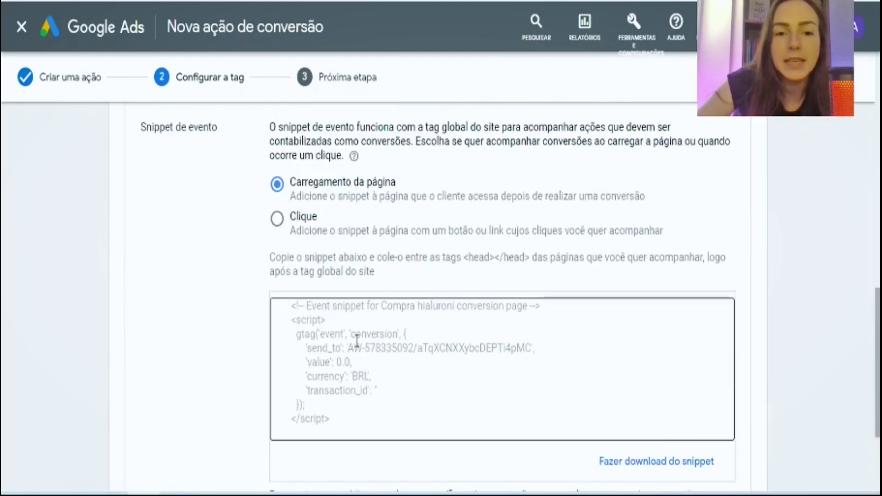
scroll(342, 370, "down", 2)
left_click_drag(336, 348, 264, 181)
key("ctrl+c")
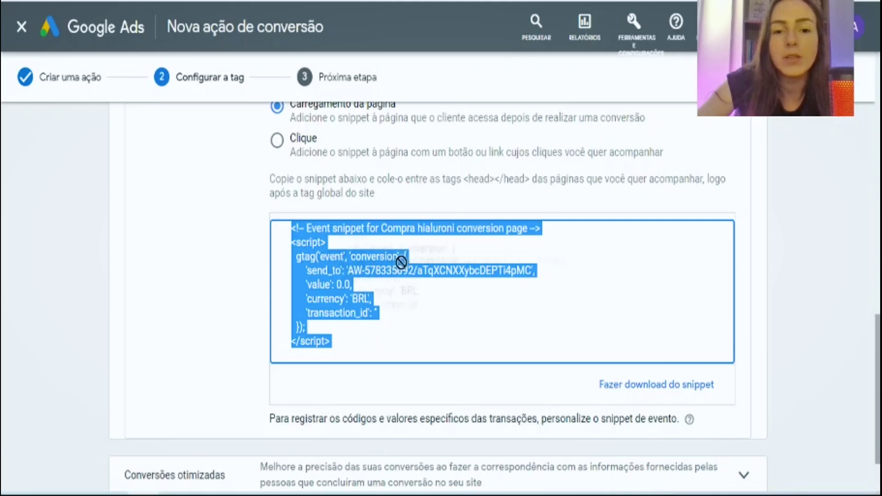
right_click(325, 275)
left_click(348, 289)
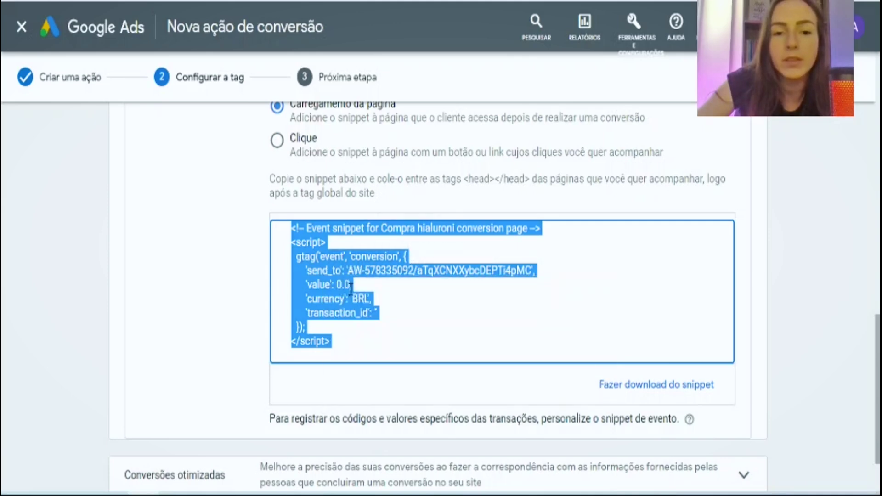
Switch to Notepad, paste the event snippet below the final URL, and copy only its send_to value without the quotes.
key("alt+Tab")
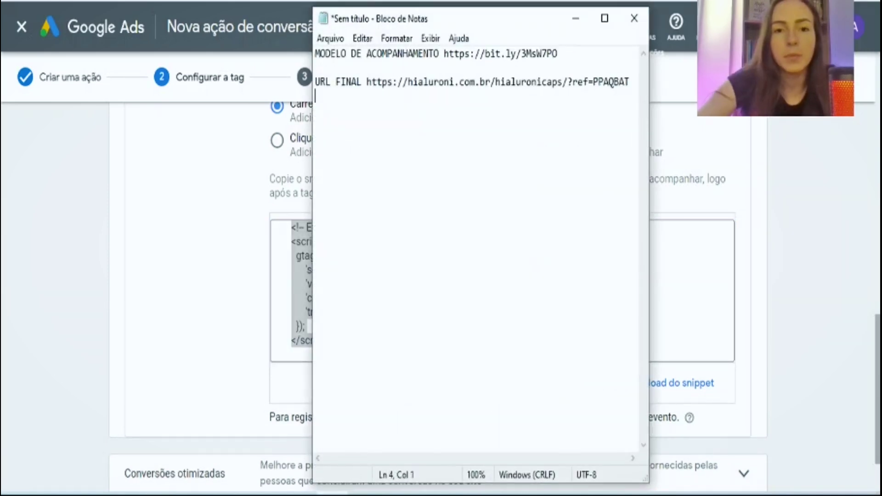
key("ctrl+v")
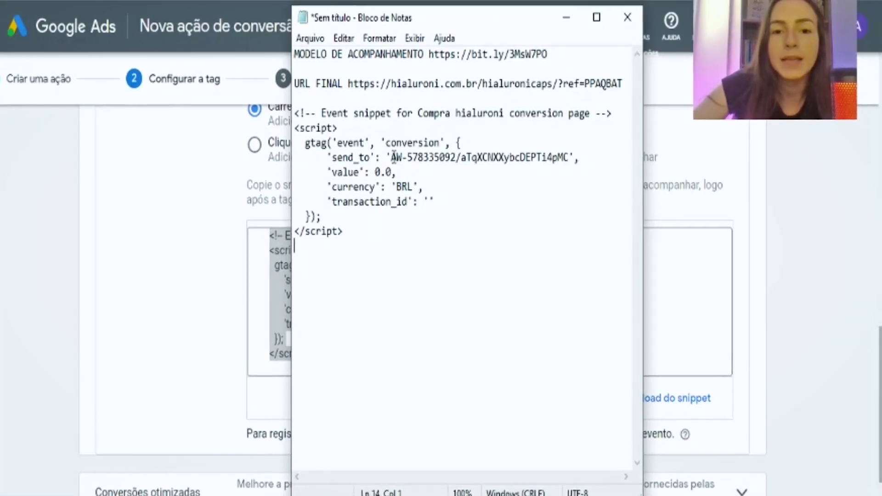
left_click_drag(385, 160, 524, 163)
left_click_drag(482, 182, 531, 178)
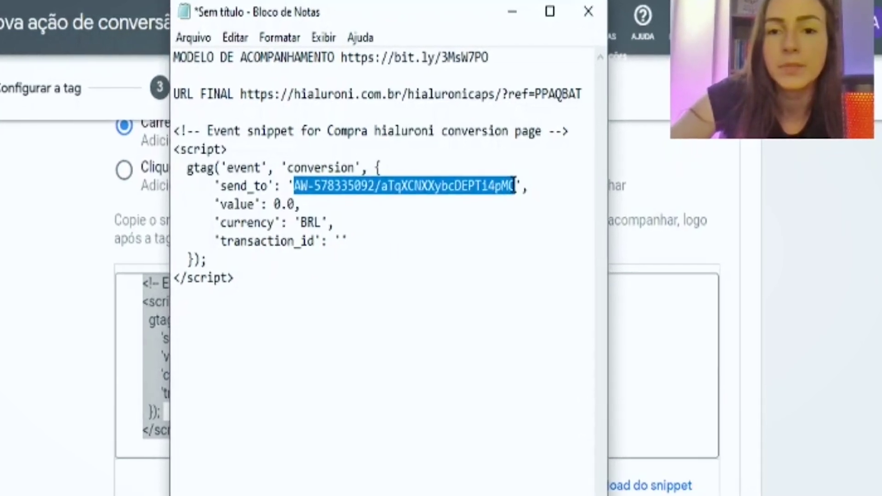
right_click(410, 188)
left_click(454, 250)
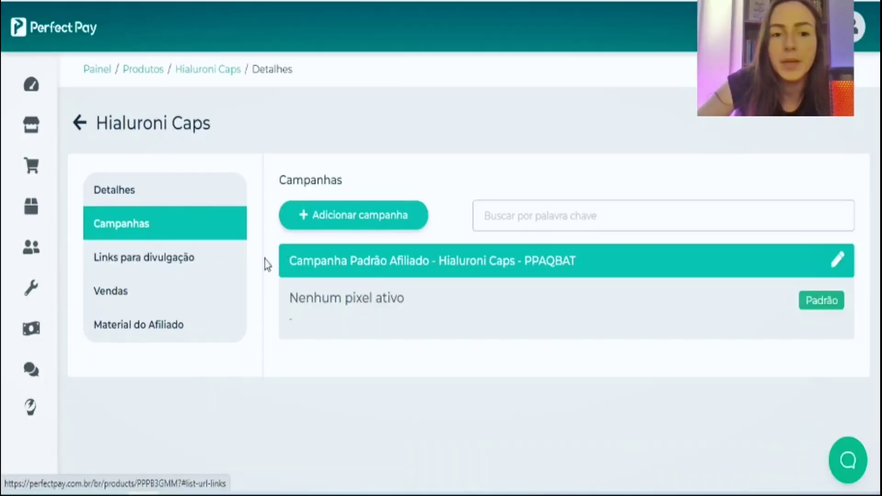
In Perfect Pay, check which campaign the hialuroni promotion link uses and open the default affiliate campaign of Hialuroni Caps for editing.
left_click(170, 256)
scroll(344, 228, "down", 3)
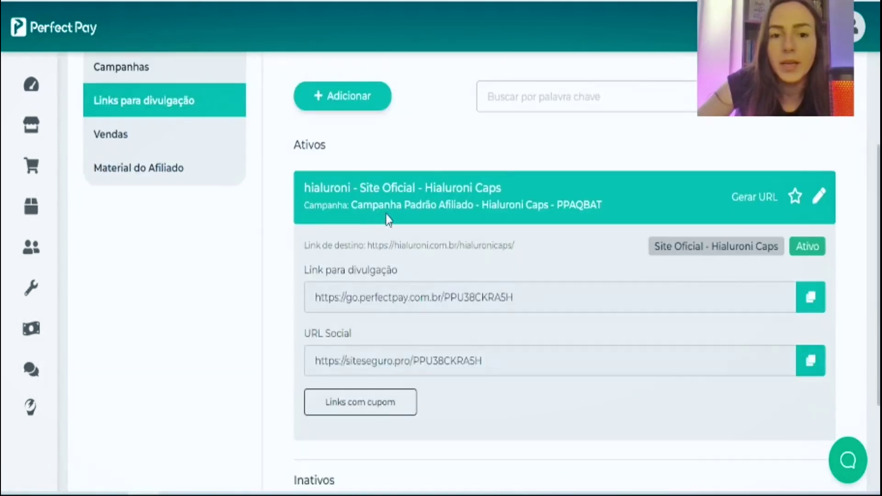
left_click_drag(352, 206, 606, 211)
scroll(615, 212, "up", 4)
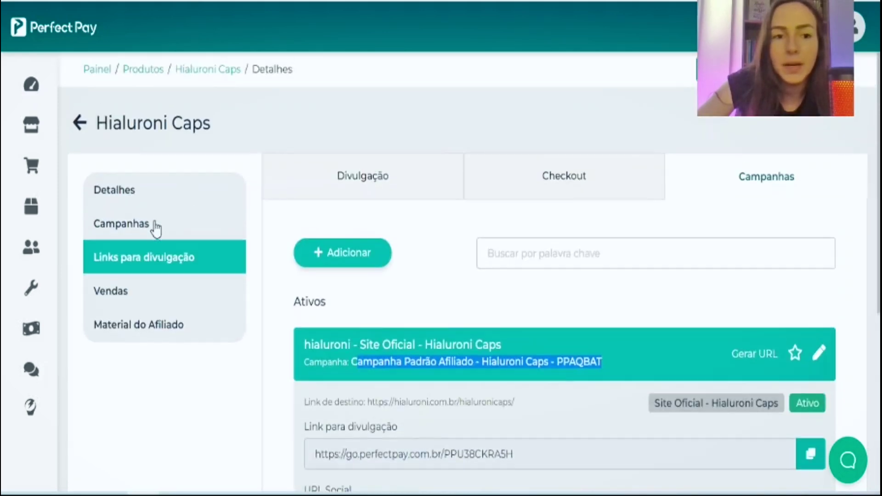
left_click(152, 230)
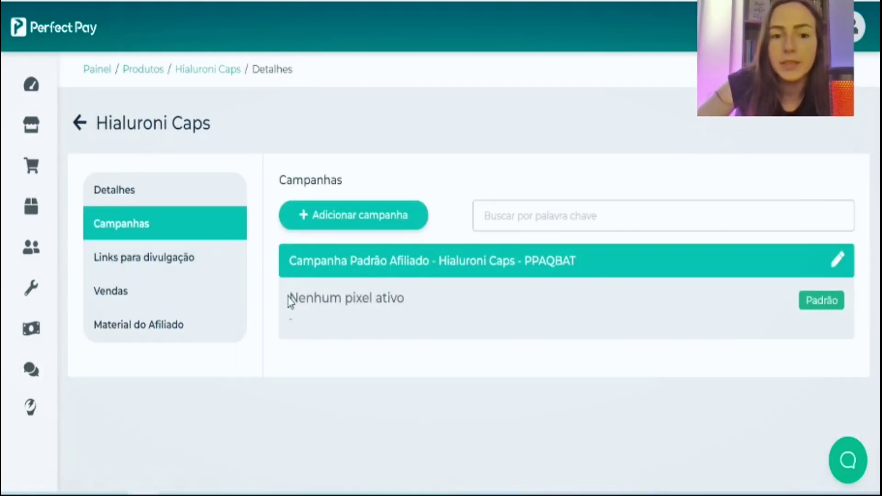
left_click_drag(290, 300, 407, 299)
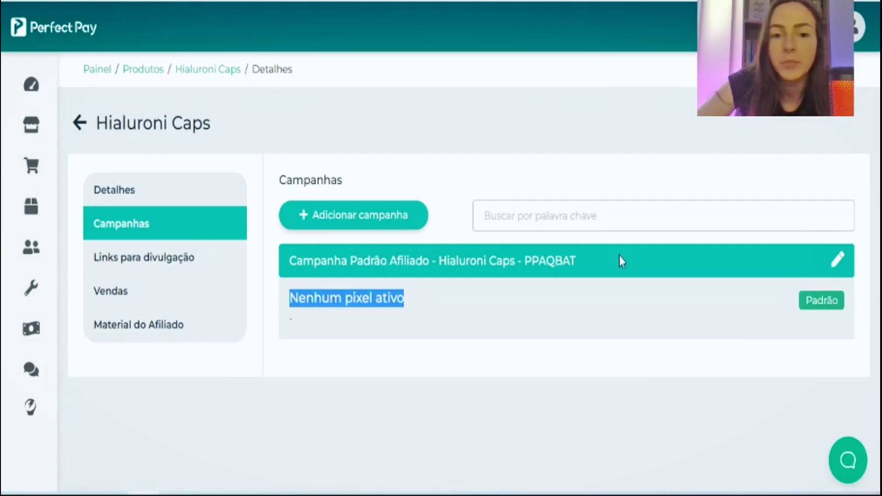
left_click(841, 270)
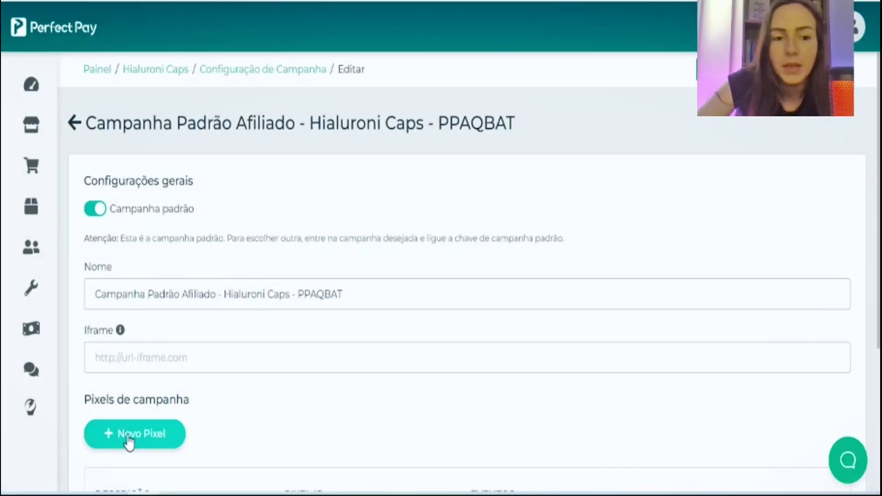
Add a new campaign pixel and enter "hilaroni pixel" as its description.
left_click(128, 438)
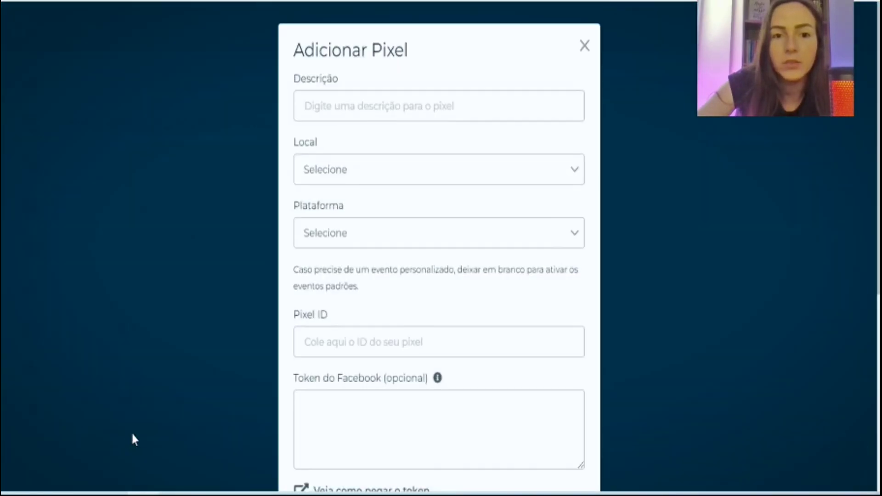
left_click(347, 98)
type("hi")
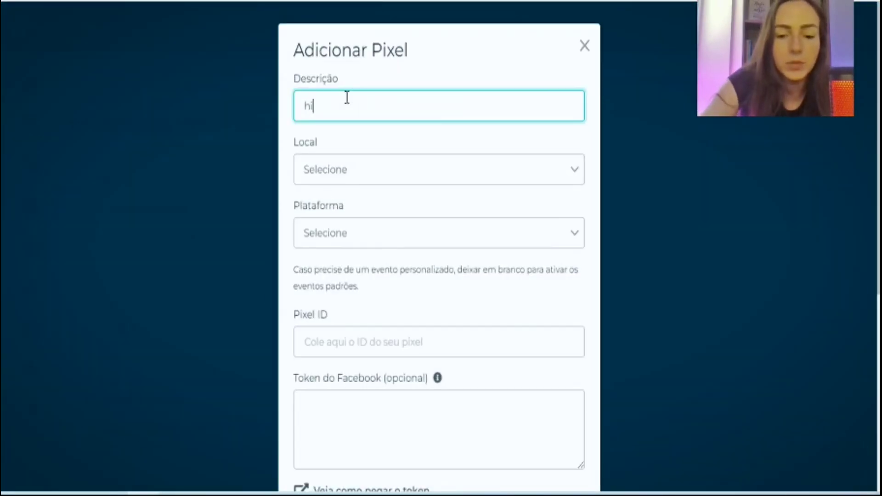
type("lar")
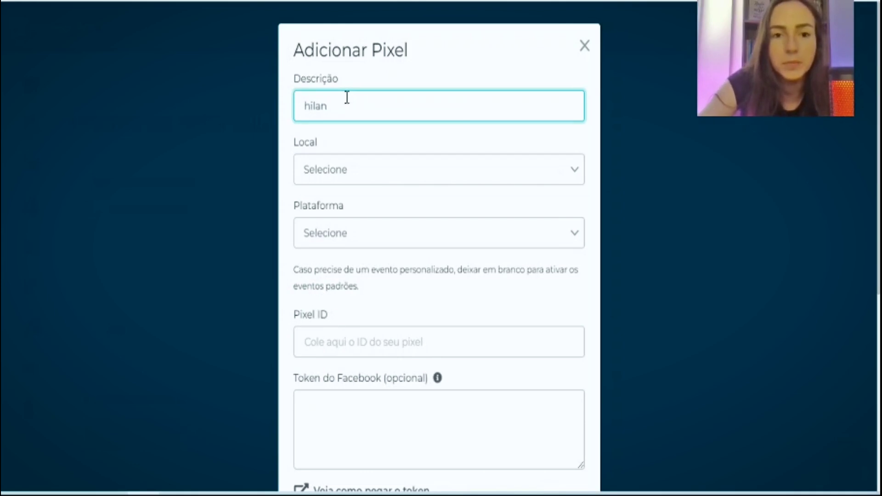
type("oni pixel")
Set the pixel's location to Somente venda aprovada [Cartão ou Pix] (Purchase) and its platform to Adwords.
left_click(351, 169)
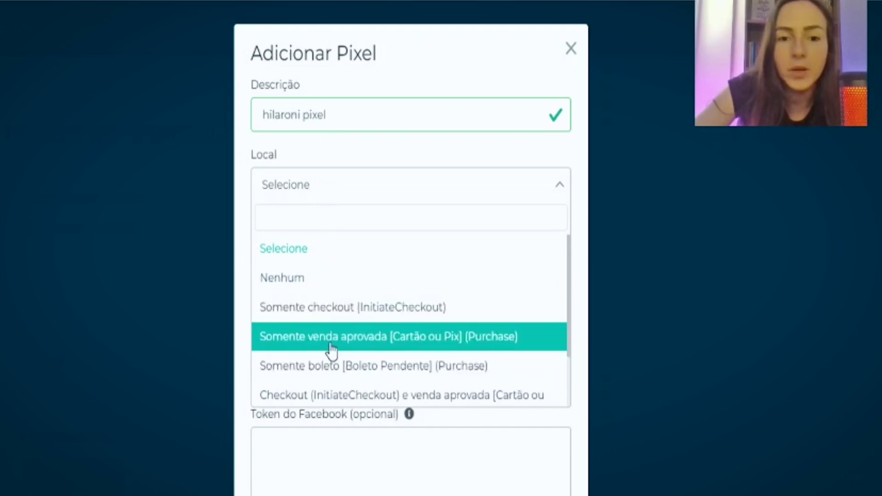
left_click(449, 347)
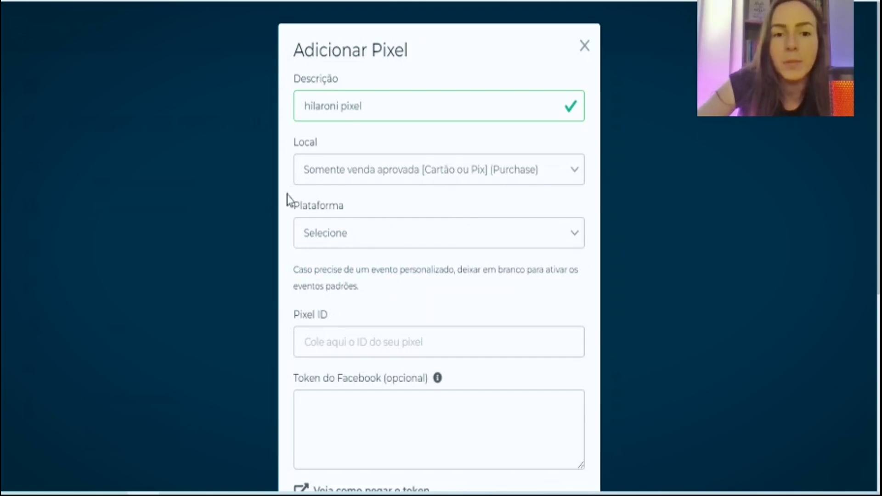
left_click(324, 235)
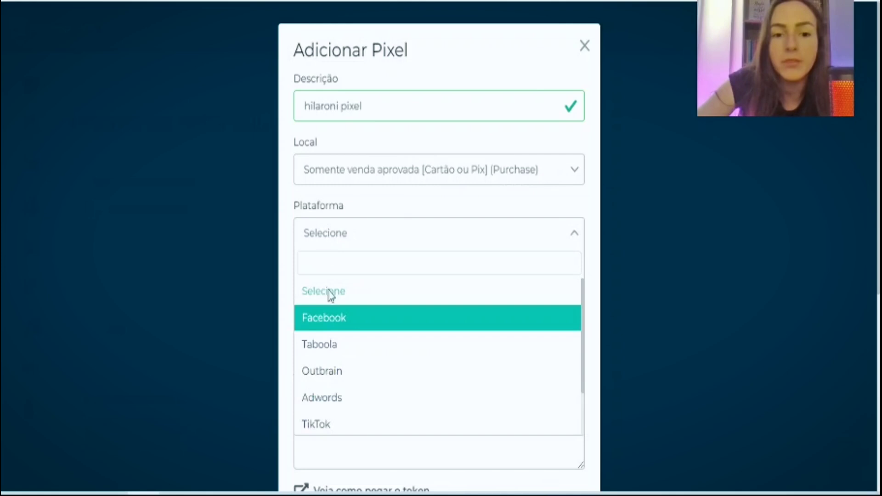
left_click(332, 399)
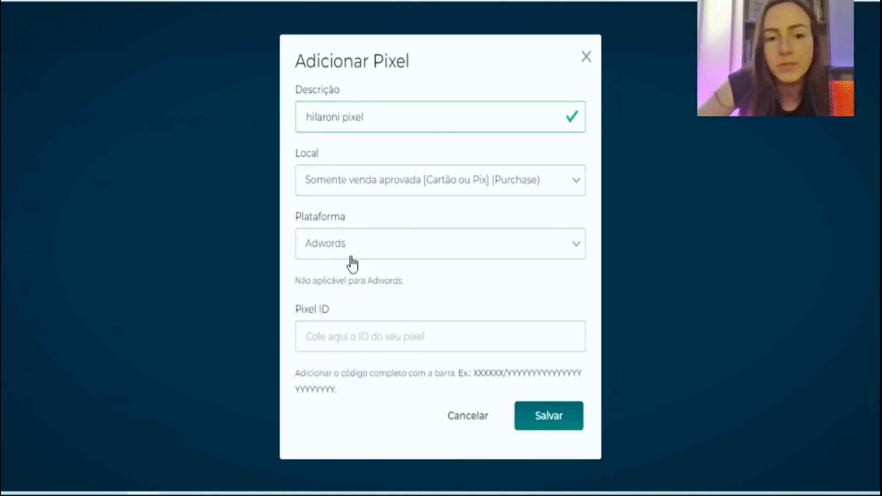
Paste the copied send_to value as the Pixel ID and save the new pixel.
right_click(324, 333)
left_click(355, 209)
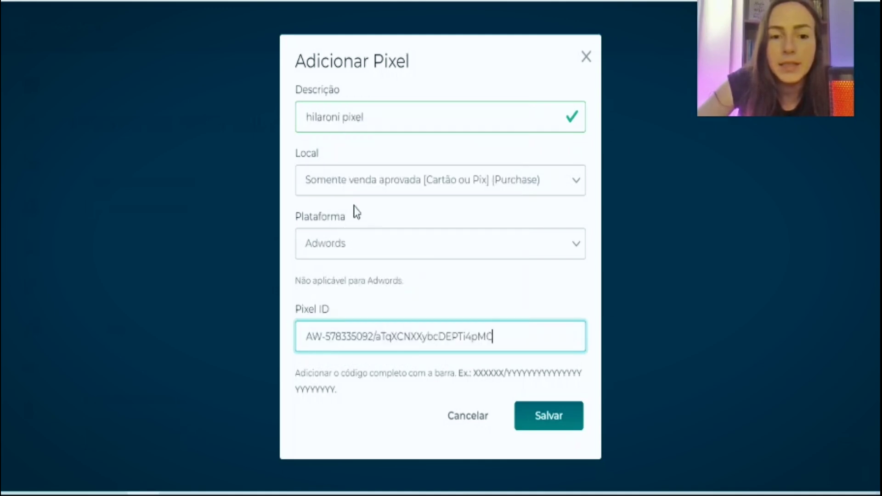
left_click_drag(306, 336, 478, 337)
left_click(510, 338)
left_click(557, 422)
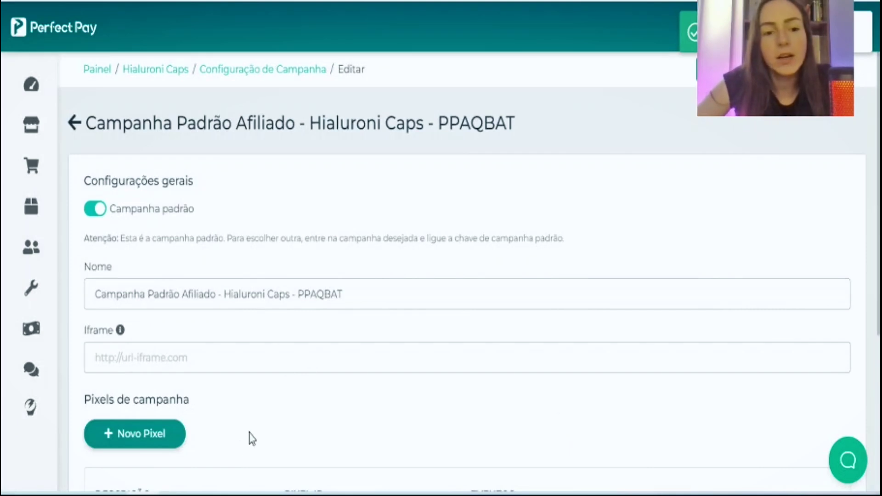
scroll(266, 335, "down", 5)
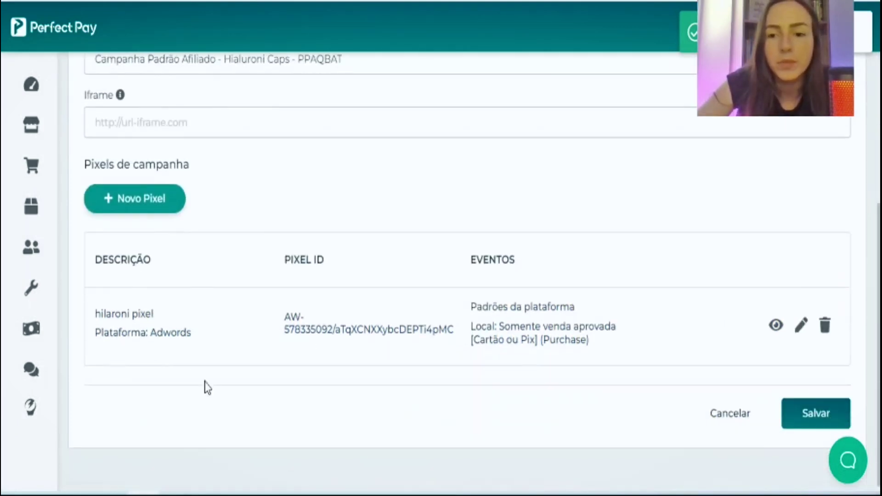